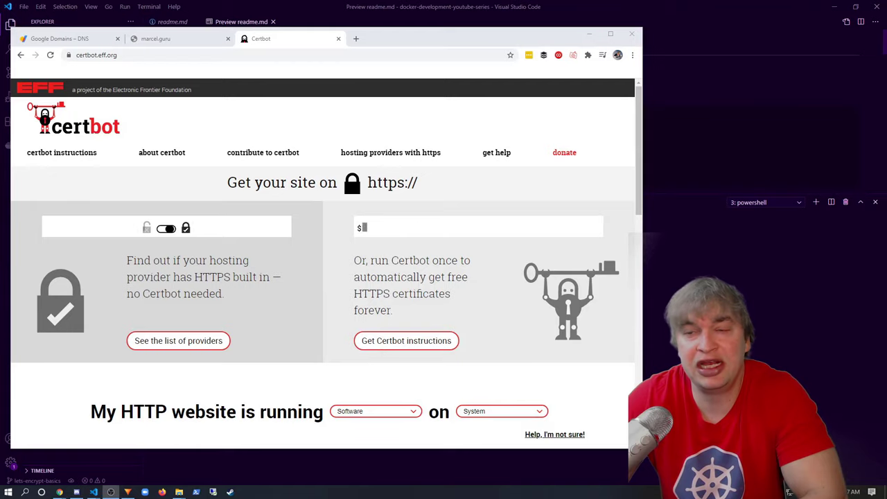
- Choose Nginx on Debian 10 (buster) on the Certbot site and read the install, certificate-only and renewal instructions
{"action": "scroll", "coordinate": [298, 243], "scroll_direction": "down", "scroll_amount": 3}
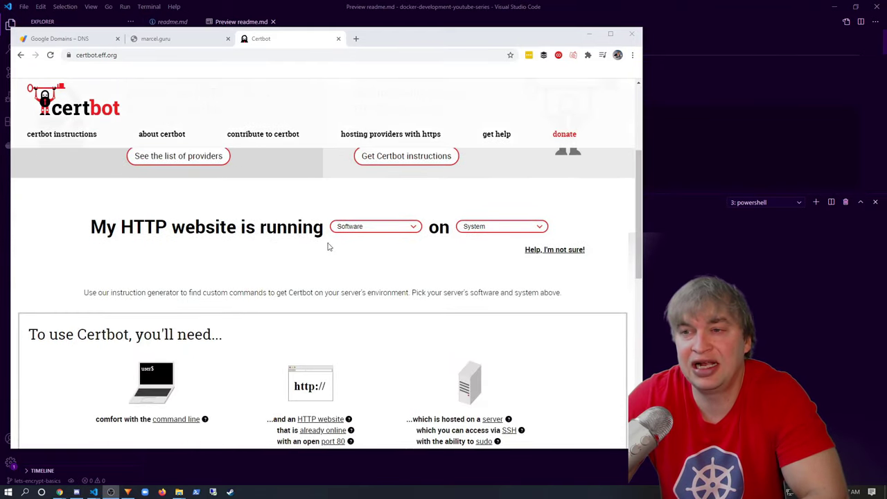
{"action": "left_click", "coordinate": [377, 232]}
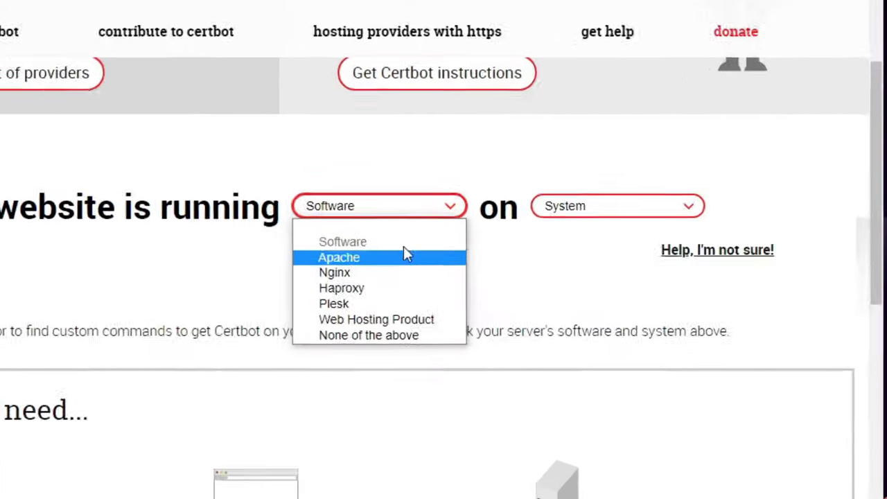
{"action": "left_click", "coordinate": [618, 198]}
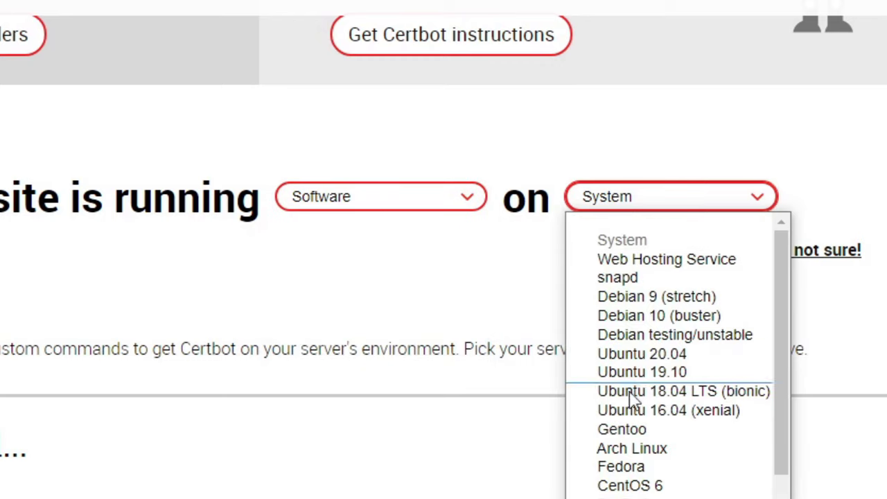
{"action": "left_click", "coordinate": [633, 408]}
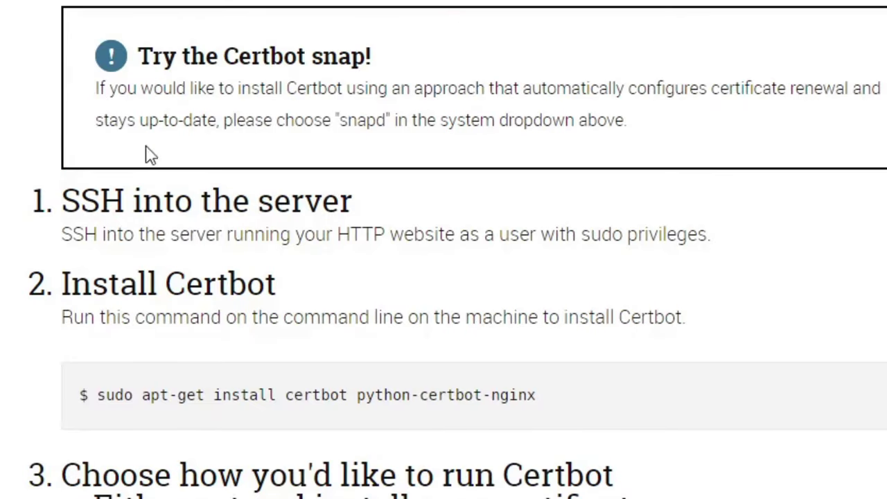
{"action": "left_click_drag", "start_coordinate": [93, 286], "coordinate": [284, 309]}
{"action": "scroll", "coordinate": [291, 291], "scroll_direction": "down", "scroll_amount": 5}
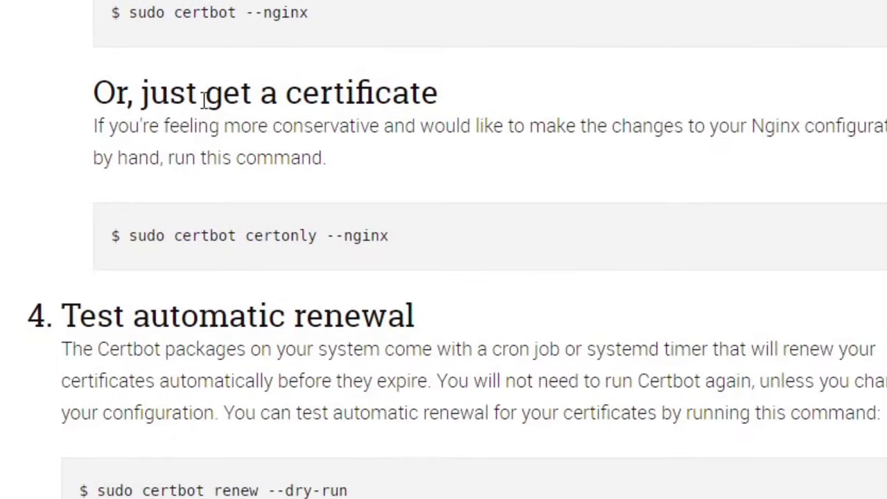
{"action": "left_click_drag", "start_coordinate": [168, 93], "coordinate": [392, 111]}
{"action": "scroll", "coordinate": [392, 111], "scroll_direction": "down", "scroll_amount": 1}
{"action": "left_click_drag", "start_coordinate": [130, 208], "coordinate": [429, 216]}
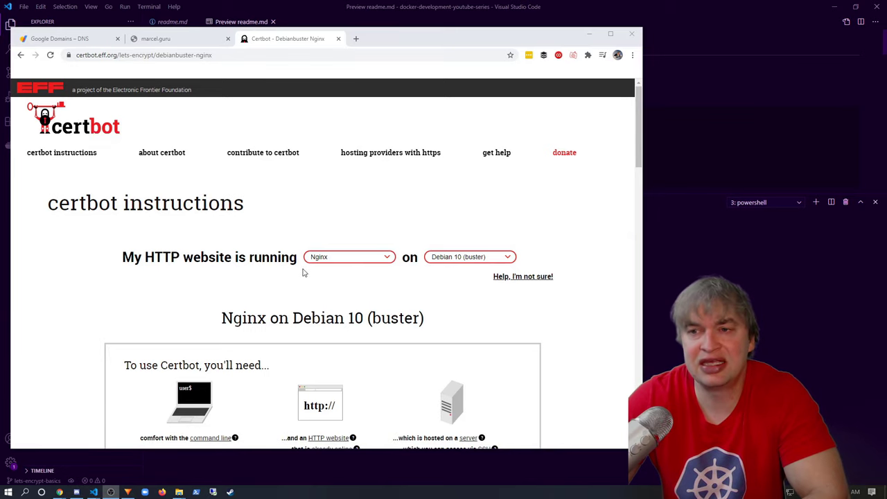
- Switch the Certbot instructions to None of the above for software and review the certbot certonly --webroot option for a running web server
{"action": "left_click", "coordinate": [336, 261]}
{"action": "left_click", "coordinate": [345, 325]}
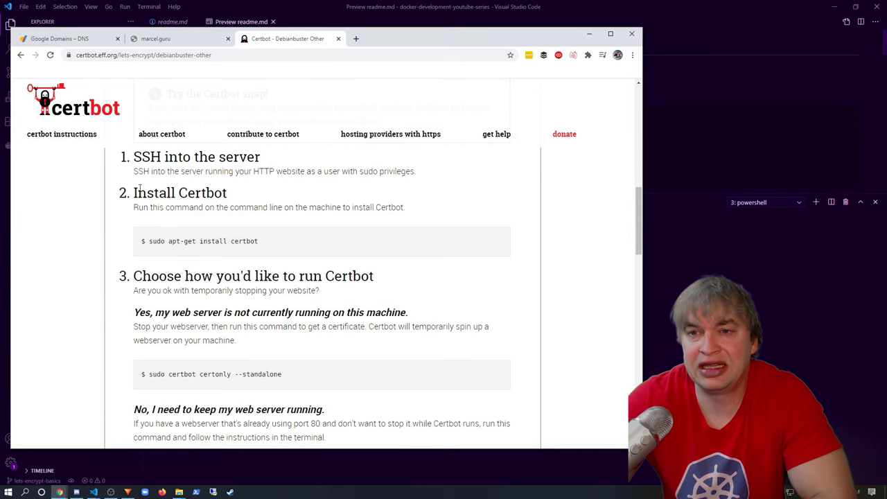
{"action": "left_click", "coordinate": [233, 197]}
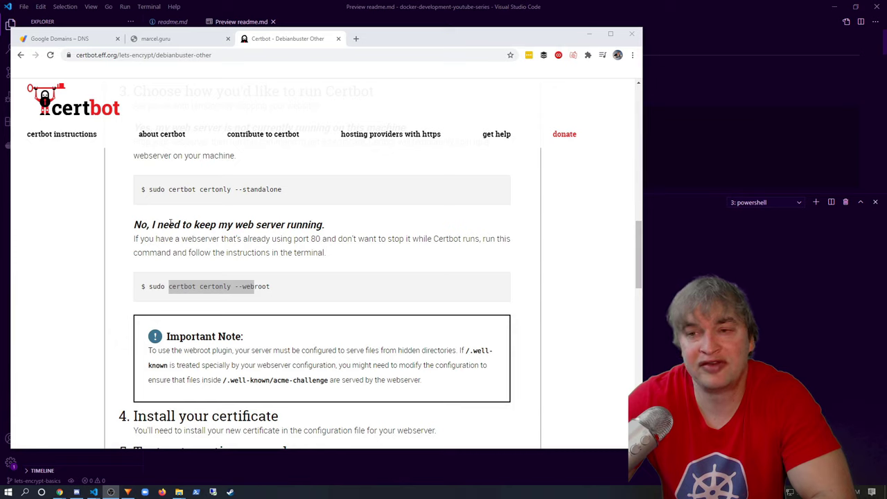
{"action": "left_click", "coordinate": [167, 292]}
{"action": "left_click_drag", "start_coordinate": [172, 288], "coordinate": [274, 289]}
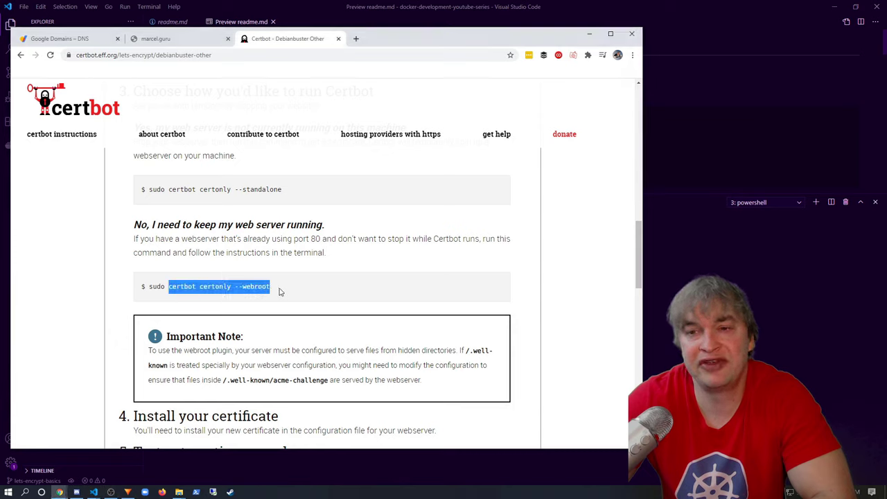
{"action": "left_click_drag", "start_coordinate": [180, 224], "coordinate": [316, 229]}
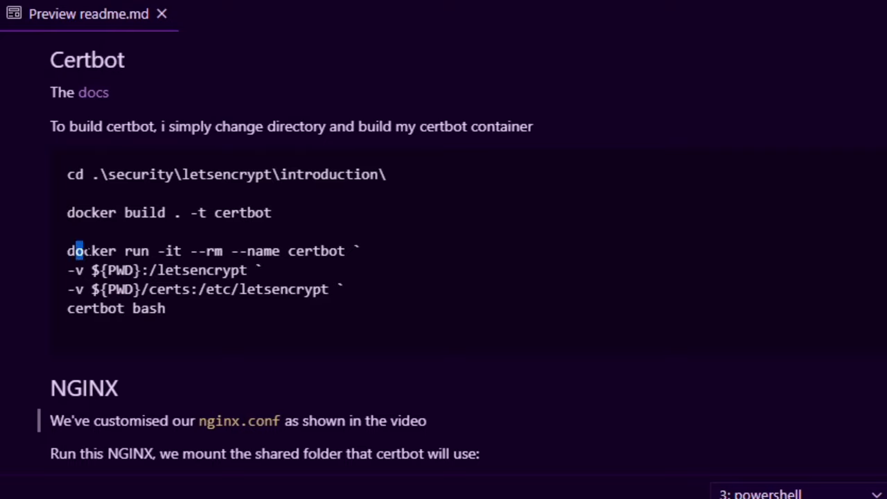
- In Visual Studio Code, examine the readme's certbot docker run command, covering the container name and the /letsencrypt and /etc/letsencrypt volume mounts
{"action": "left_click_drag", "start_coordinate": [83, 251], "coordinate": [334, 251]}
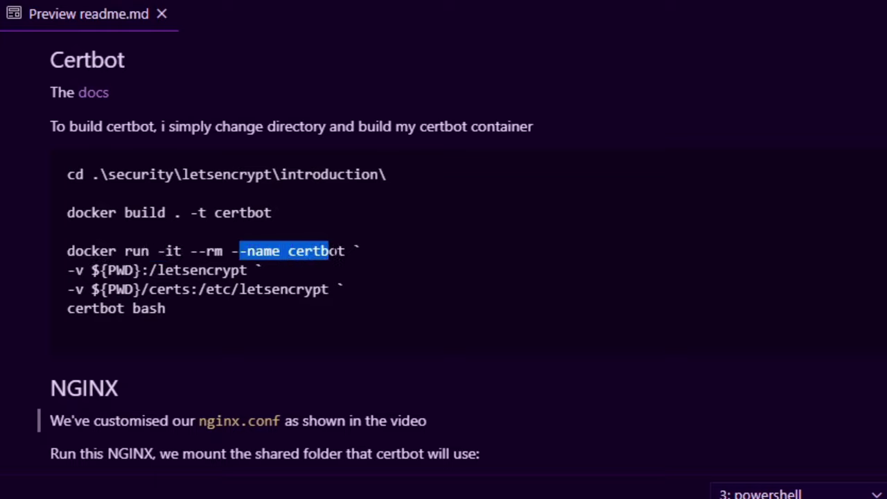
{"action": "left_click_drag", "start_coordinate": [74, 270], "coordinate": [248, 289]}
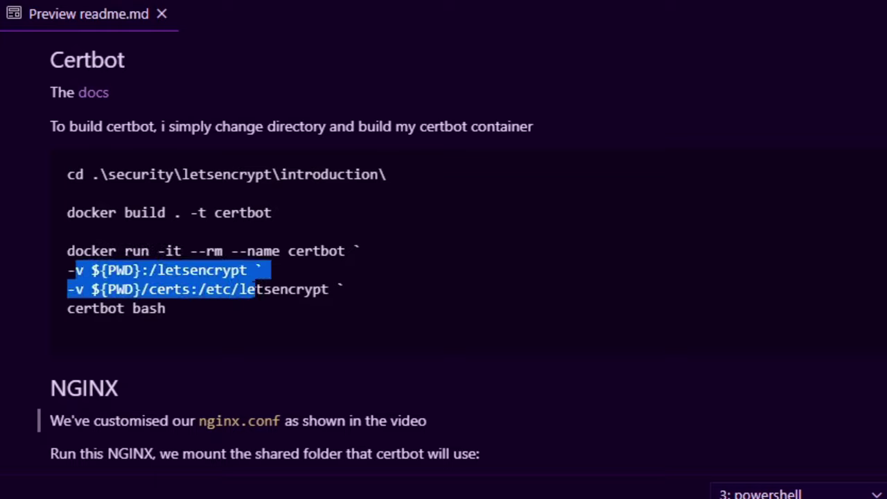
{"action": "left_click_drag", "start_coordinate": [76, 270], "coordinate": [240, 270]}
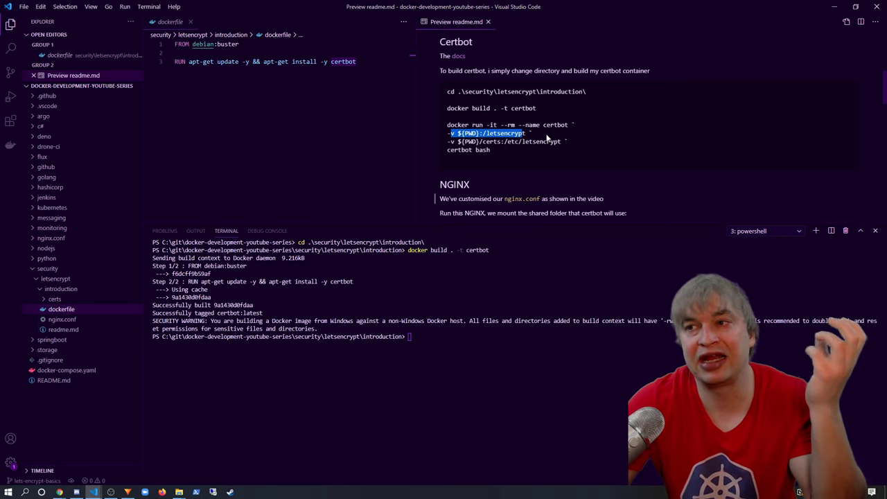
{"action": "left_click", "coordinate": [548, 139]}
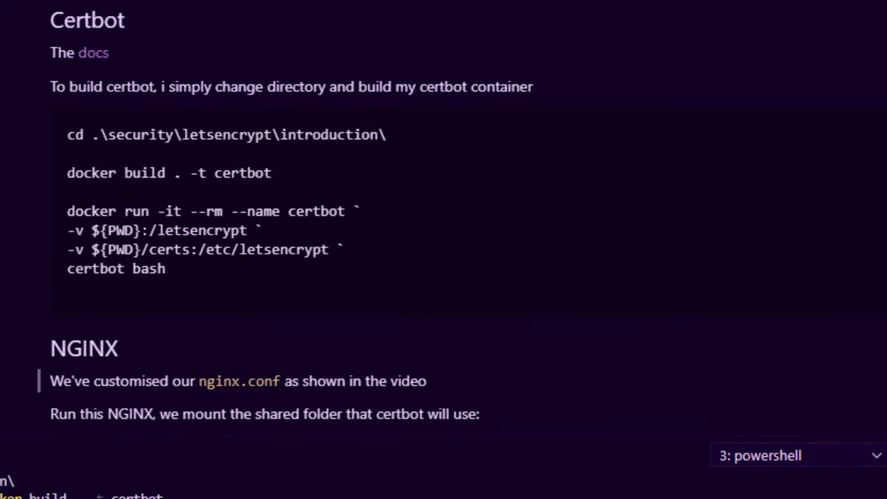
{"action": "left_click_drag", "start_coordinate": [141, 230], "coordinate": [247, 230]}
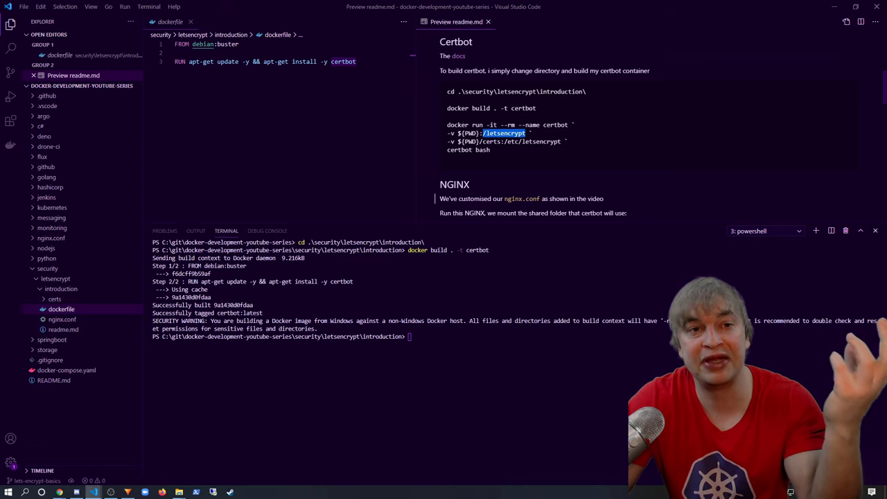
{"action": "left_click", "coordinate": [504, 133]}
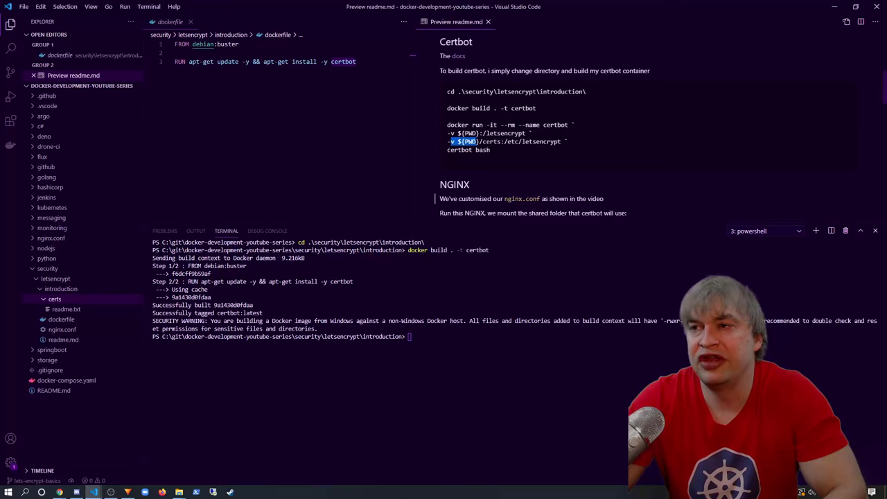
{"action": "left_click_drag", "start_coordinate": [475, 142], "coordinate": [560, 141]}
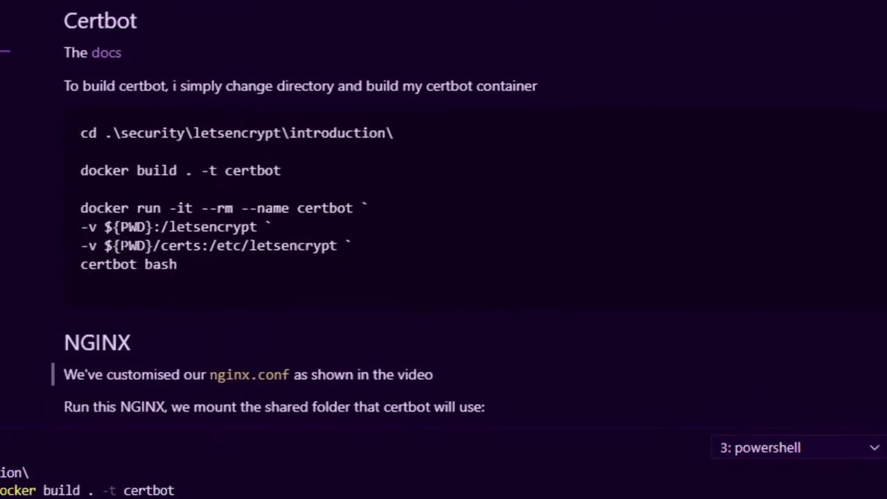
{"action": "left_click_drag", "start_coordinate": [458, 141], "coordinate": [492, 141]}
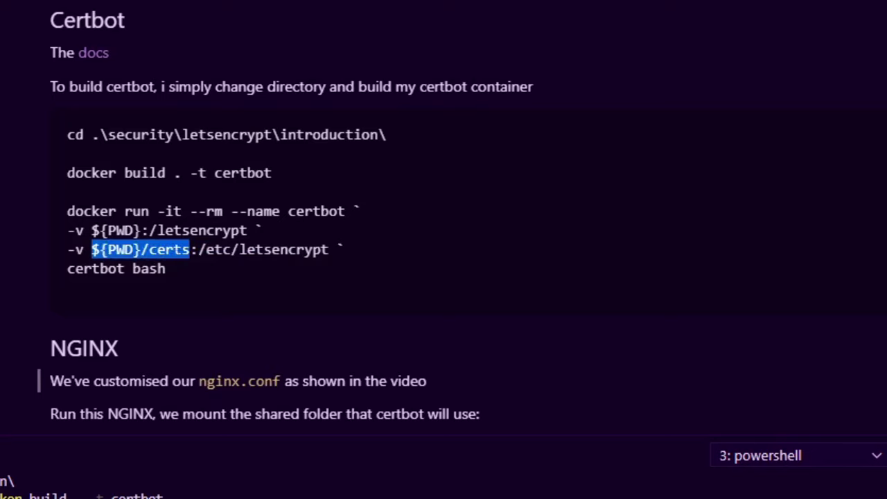
{"action": "left_click", "coordinate": [208, 251]}
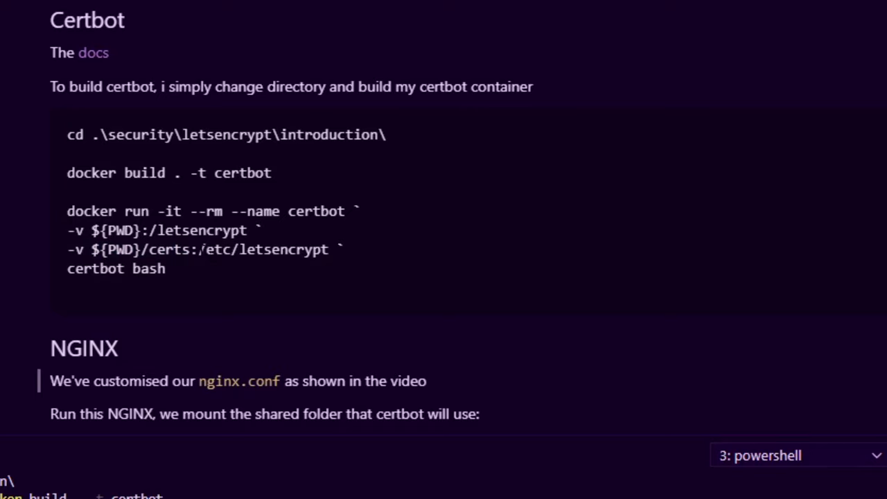
{"action": "left_click_drag", "start_coordinate": [199, 249], "coordinate": [336, 249]}
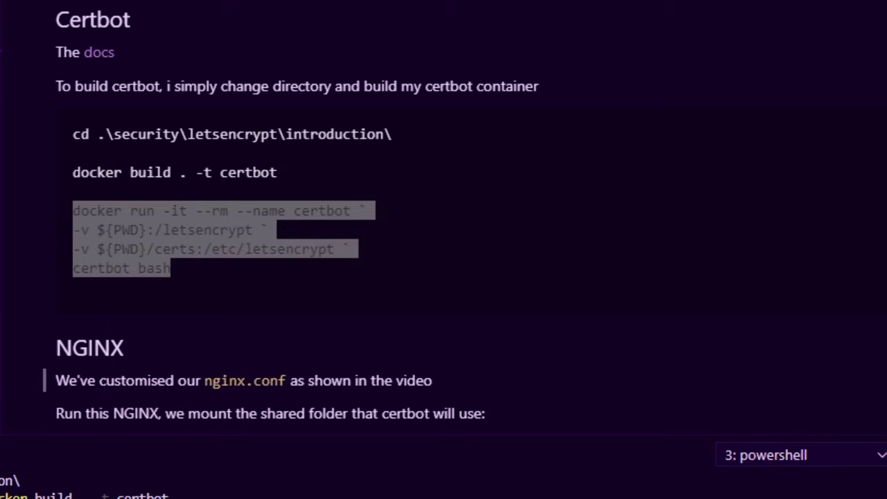
- Start the certbot container with the readme's docker run command, run certbot inside it and read its output
{"action": "key", "text": "Return"}
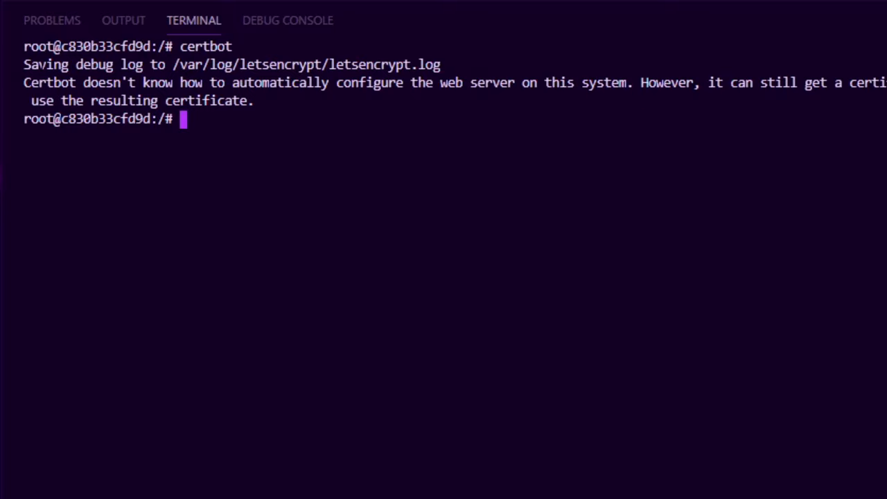
{"action": "left_click_drag", "start_coordinate": [24, 65], "coordinate": [281, 101]}
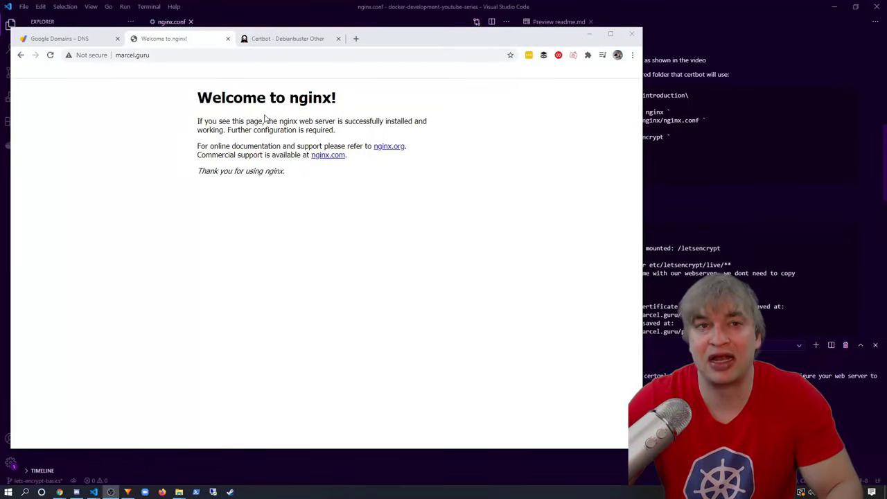
- In nginx.conf, add a location /.well-known/acme-challenge/ block with root /letsencrypt/ above the port 80 server's default location
{"action": "left_click", "coordinate": [762, 173]}
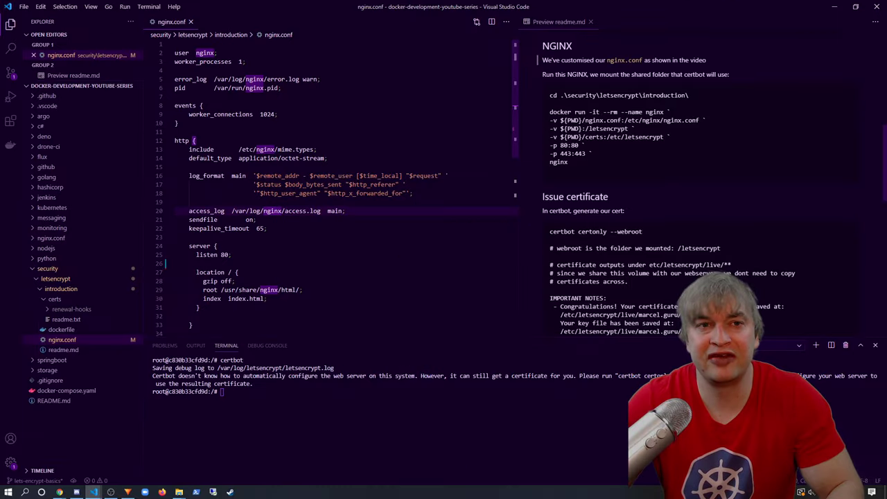
{"action": "left_click_drag", "start_coordinate": [196, 299], "coordinate": [285, 298]}
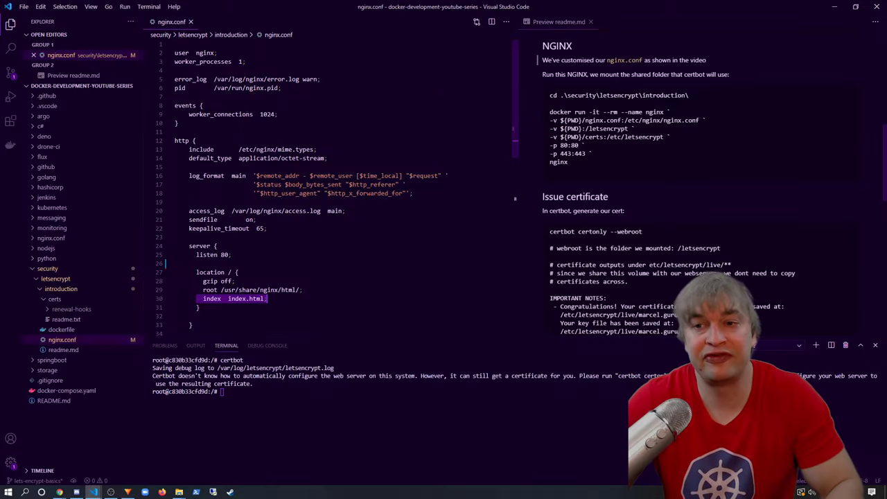
{"action": "left_click", "coordinate": [126, 327]}
{"action": "key", "text": "Return"}
{"action": "type", "text": "location /.well-known/acme-challenge/ {   root /letsencrypt/; }"}
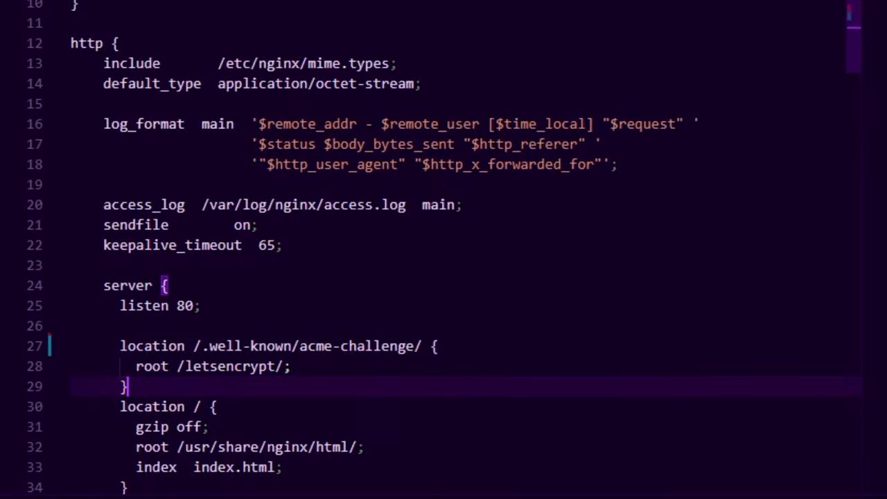
{"action": "key", "text": "Return"}
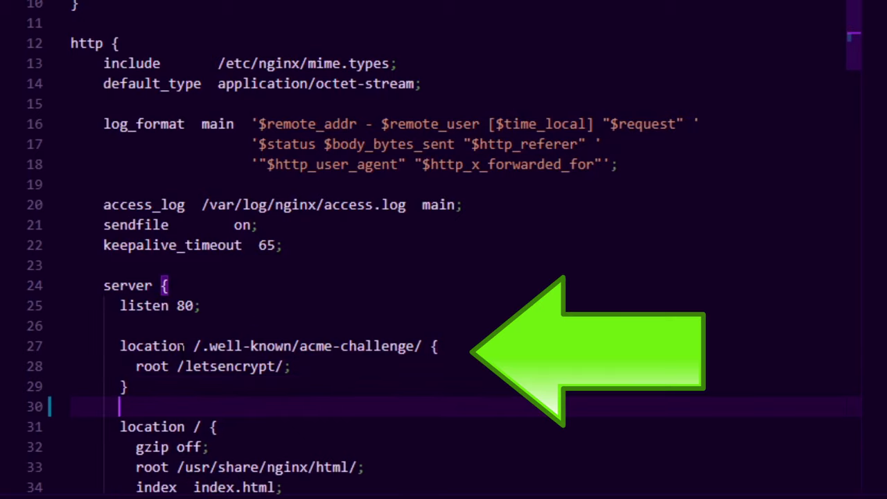
- Review the ACME challenge location block in nginx.conf, checking its path and its root directory
{"action": "left_click_drag", "start_coordinate": [193, 346], "coordinate": [430, 346]}
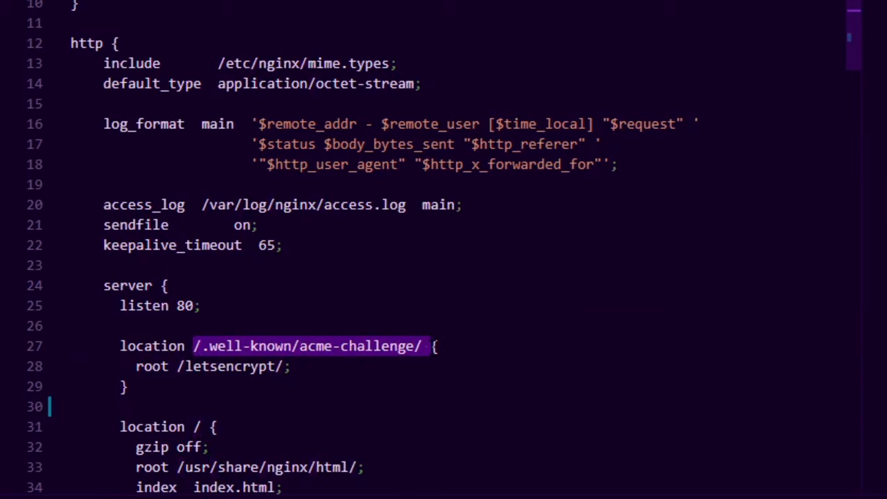
{"action": "left_click", "coordinate": [195, 347]}
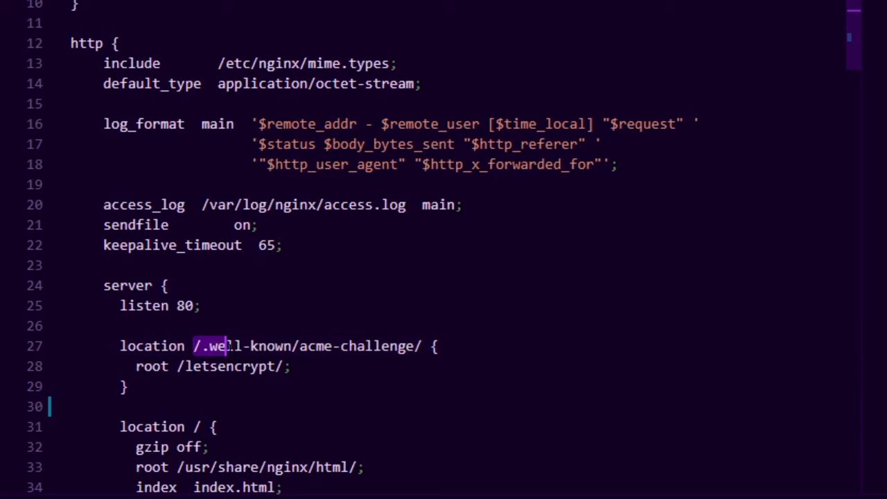
{"action": "left_click_drag", "start_coordinate": [226, 346], "coordinate": [432, 346]}
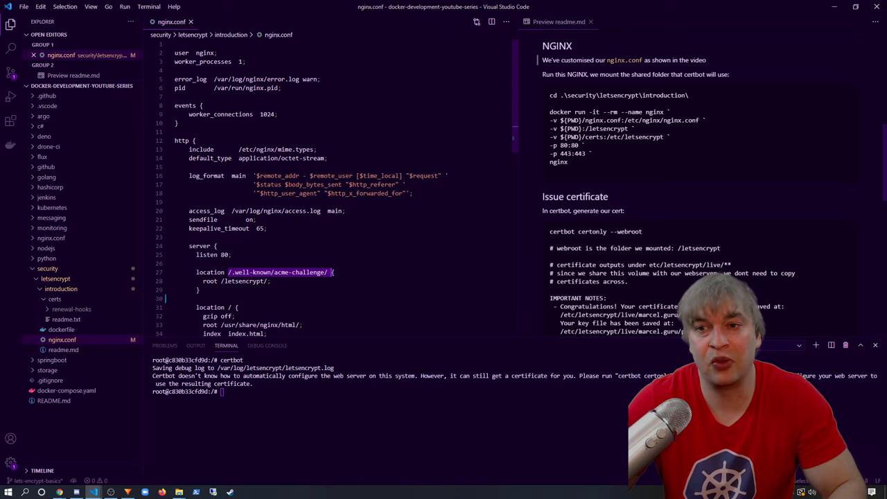
{"action": "left_click_drag", "start_coordinate": [221, 281], "coordinate": [254, 280]}
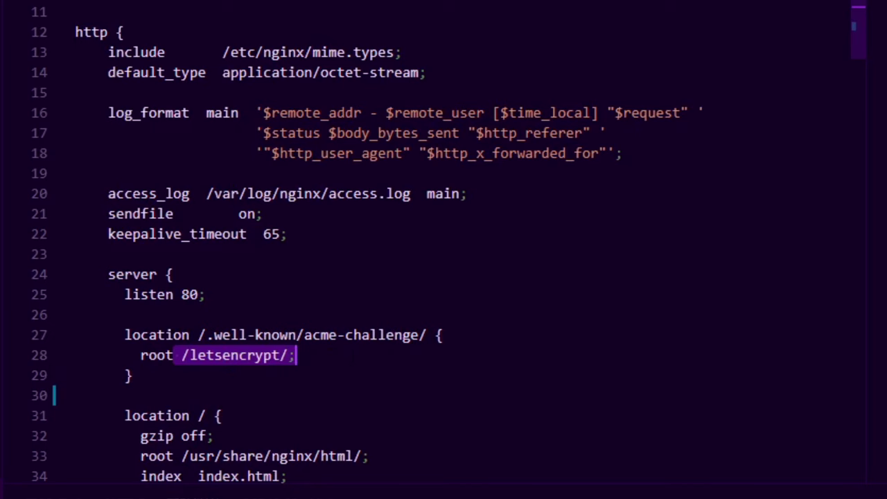
{"action": "left_click_drag", "start_coordinate": [132, 354], "coordinate": [296, 355]}
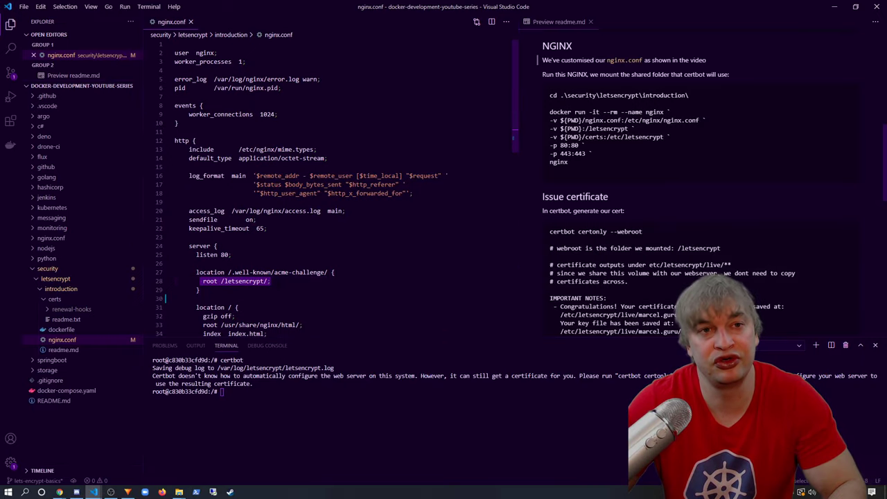
{"action": "left_click_drag", "start_coordinate": [196, 272], "coordinate": [200, 289]}
{"action": "left_click", "coordinate": [175, 263]}
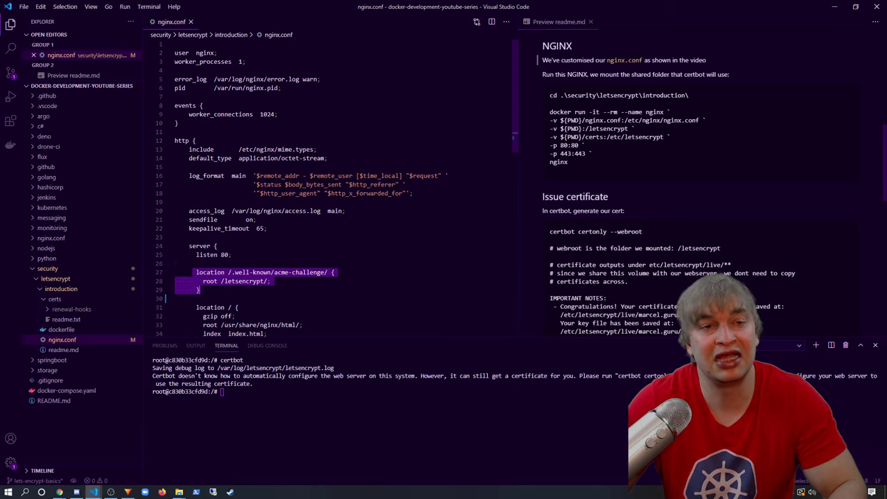
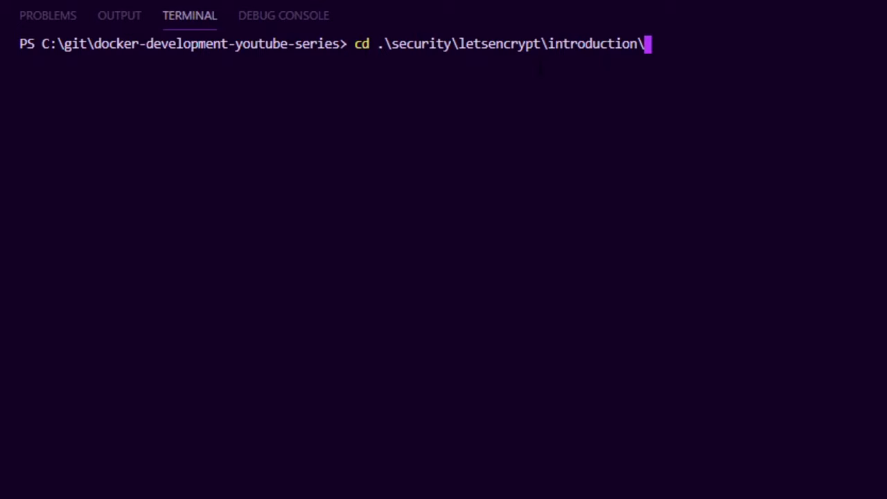
- Change to .\security\letsencrypt\introduction\ and start NGINX with the readme's docker run command, reviewing its nginx.conf, /letsencrypt and certs mounts and port mappings
{"action": "key", "text": "Return"}
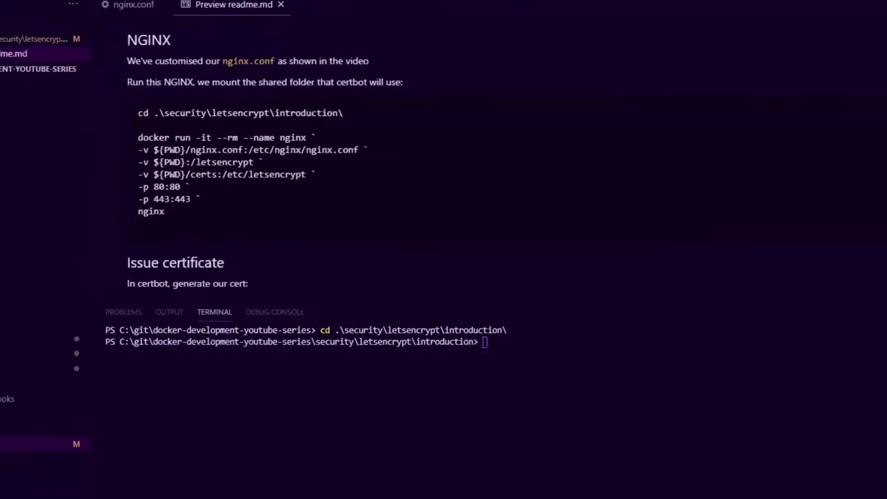
{"action": "left_click_drag", "start_coordinate": [89, 181], "coordinate": [344, 181]}
{"action": "left_click_drag", "start_coordinate": [83, 200], "coordinate": [425, 200]}
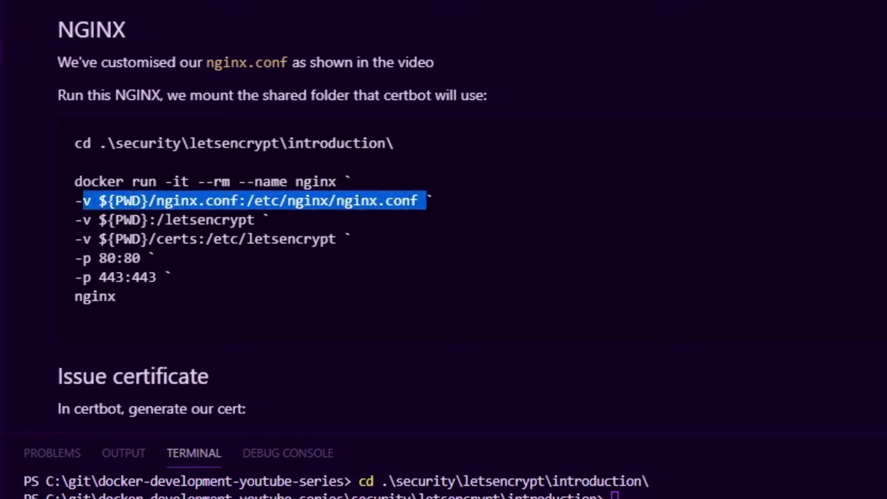
{"action": "left_click_drag", "start_coordinate": [91, 220], "coordinate": [343, 239]}
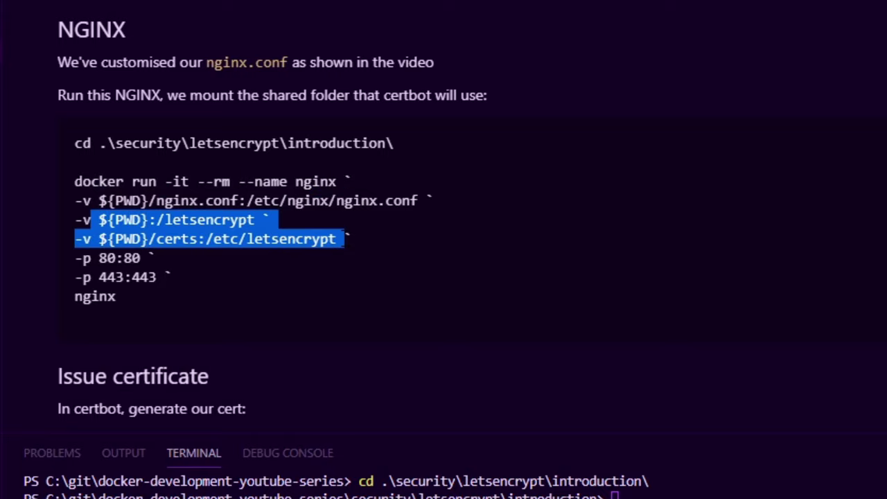
{"action": "left_click_drag", "start_coordinate": [92, 220], "coordinate": [254, 220]}
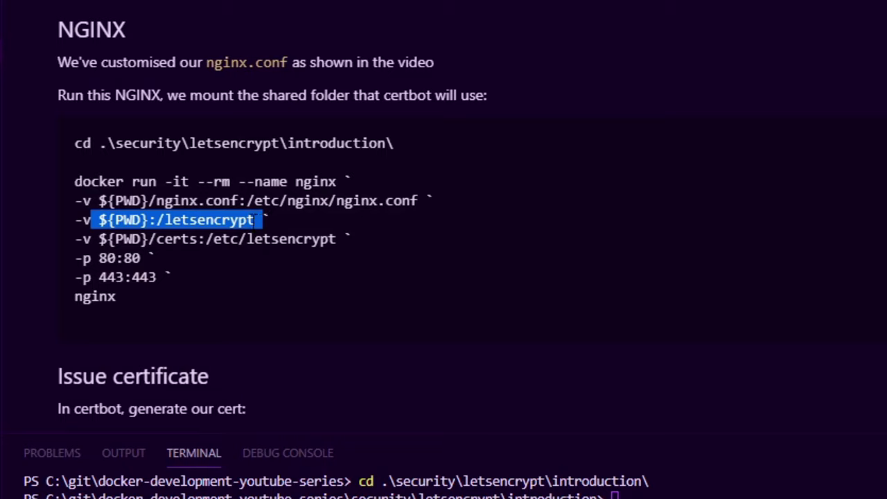
{"action": "left_click_drag", "start_coordinate": [99, 239], "coordinate": [319, 238]}
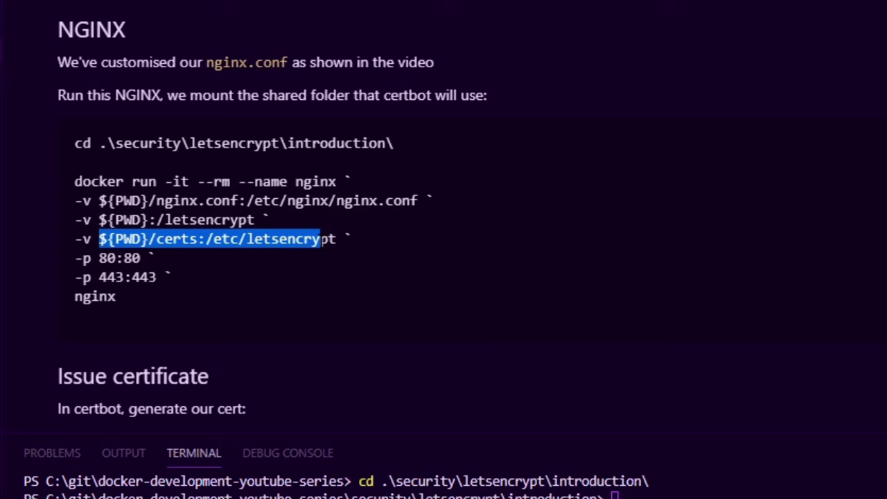
{"action": "left_click_drag", "start_coordinate": [83, 258], "coordinate": [148, 258]}
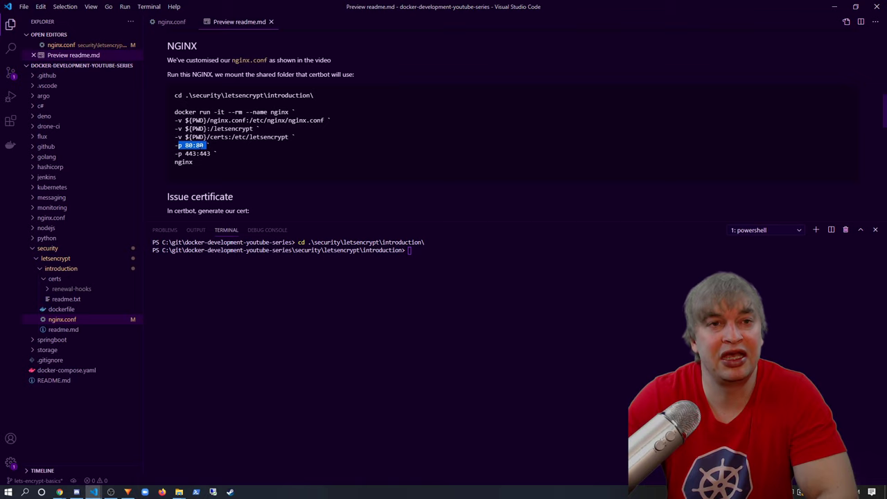
{"action": "left_click_drag", "start_coordinate": [175, 153], "coordinate": [175, 112]}
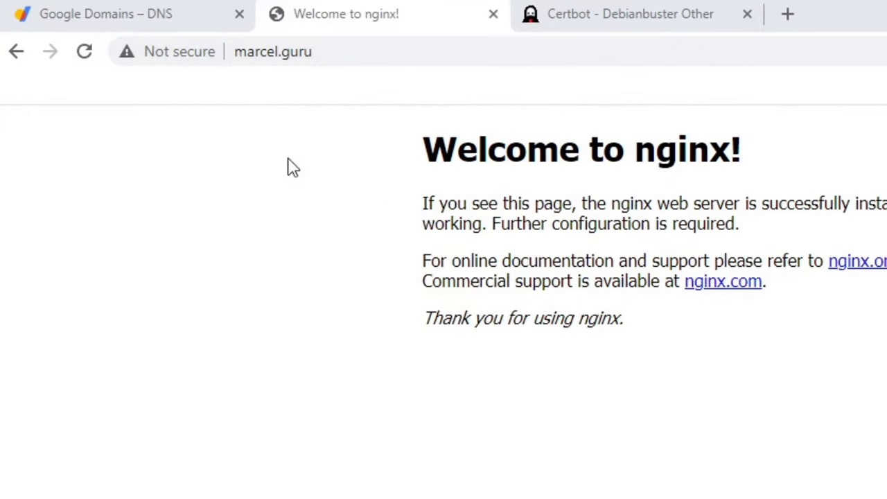
- In Chrome, check the connection security details of the NGINX page at marcel.guru, and return to Visual Studio Code
{"action": "left_click", "coordinate": [178, 51]}
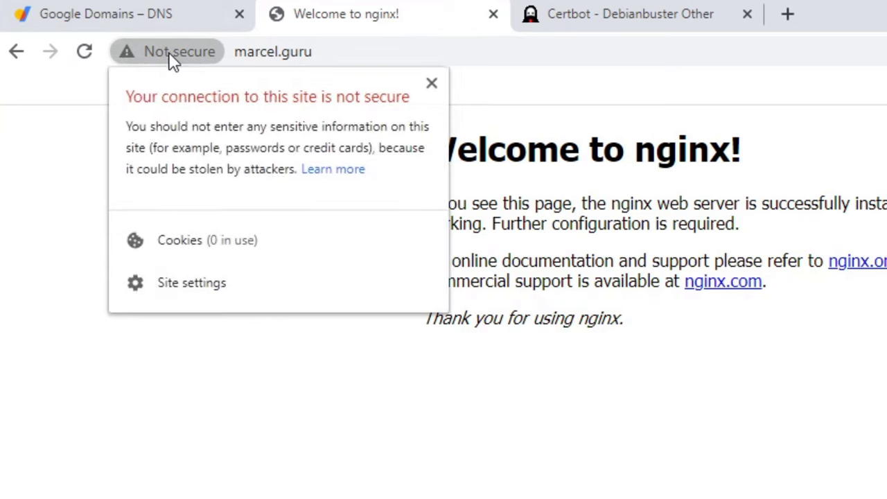
{"action": "left_click", "coordinate": [265, 403]}
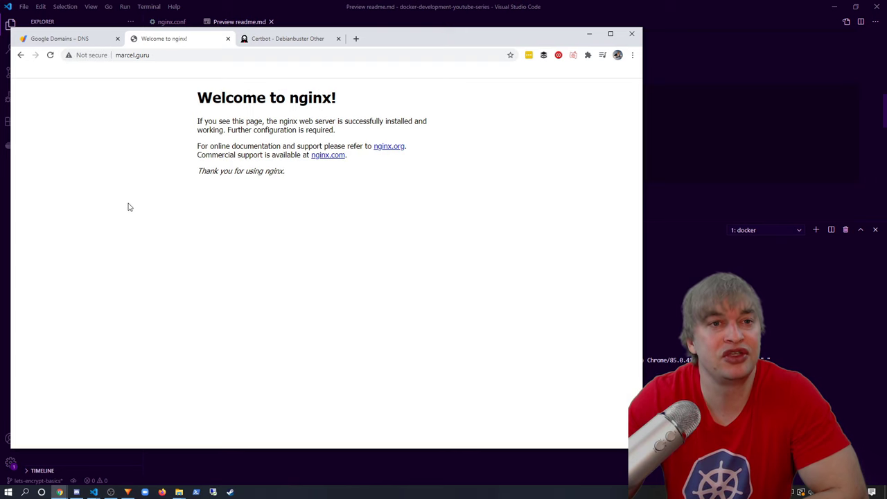
{"action": "key", "text": "alt+Tab"}
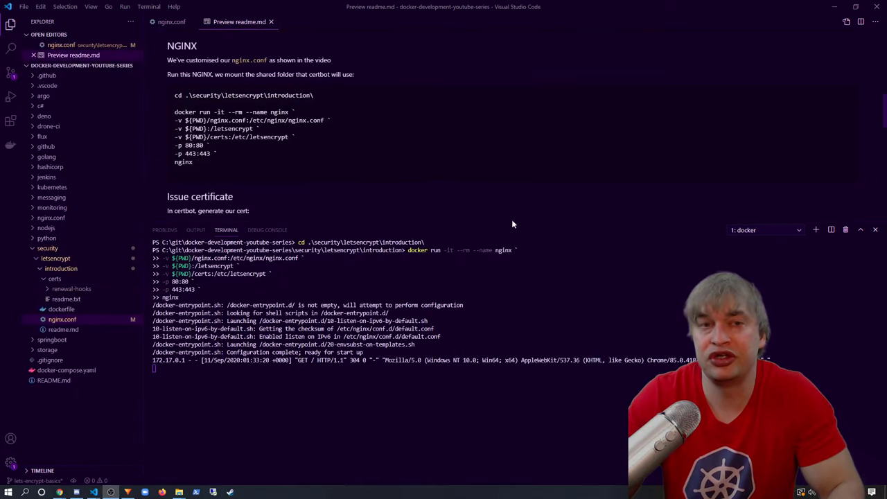
- Run certbot certonly --webroot in the certbot container, entering the contact email, agreeing to the terms and answering N to EFF email sharing
{"action": "left_click", "coordinate": [742, 231]}
{"action": "left_click", "coordinate": [753, 249]}
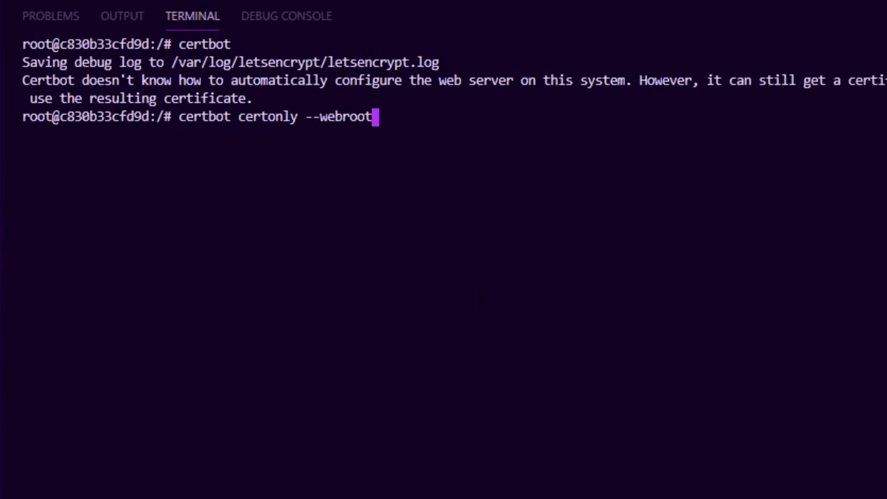
{"action": "key", "text": "Return"}
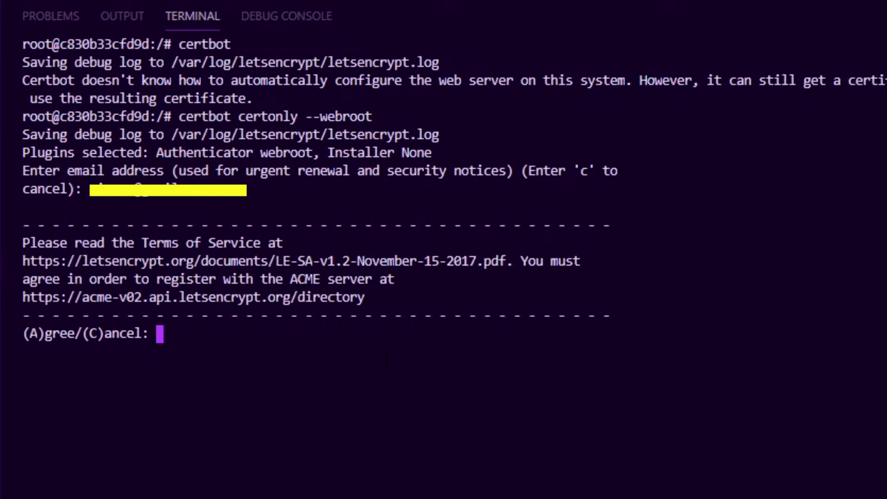
{"action": "key", "text": "Return"}
{"action": "type", "text": "N)o: N"}
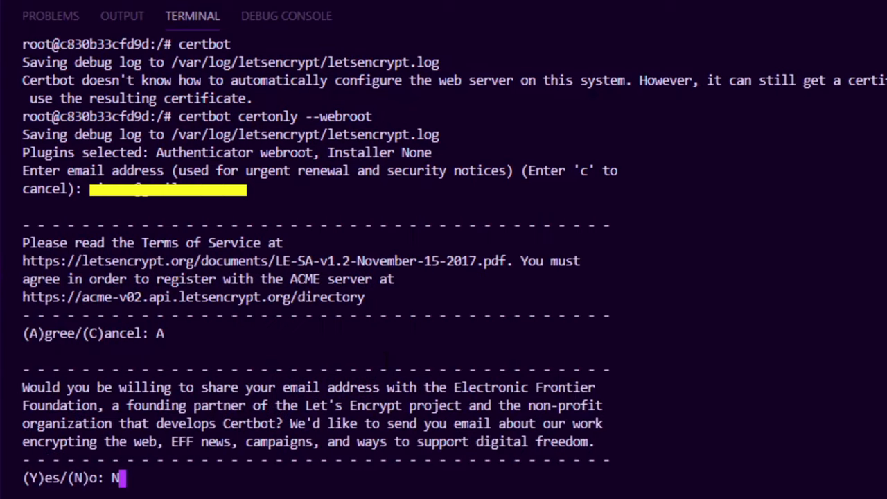
{"action": "key", "text": "Return"}
- Request the certificate for the domain marcel.guru, using /letsencrypt as the webroot
{"action": "type", "text": "marcel.guru"}
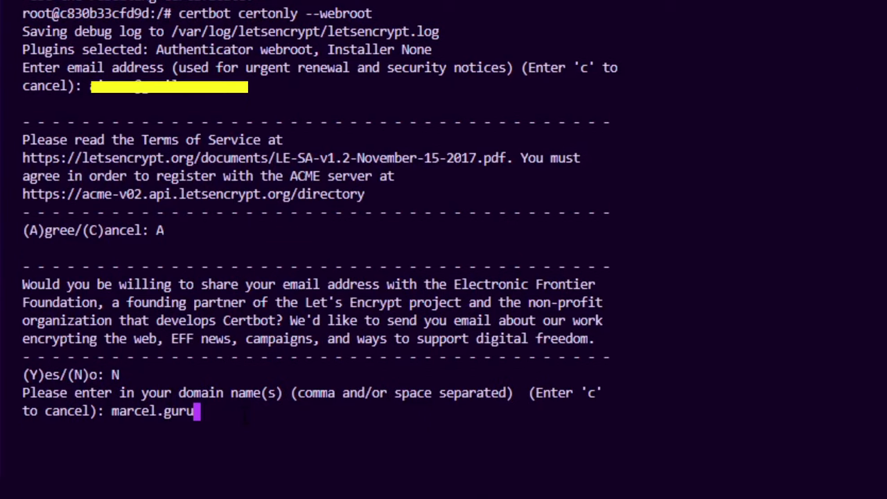
{"action": "key", "text": "Return"}
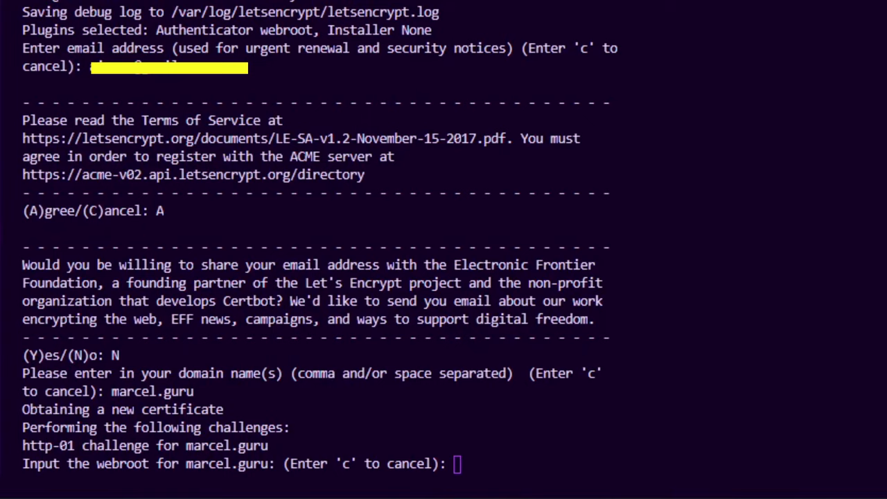
{"action": "type", "text": "/letsencrypt"}
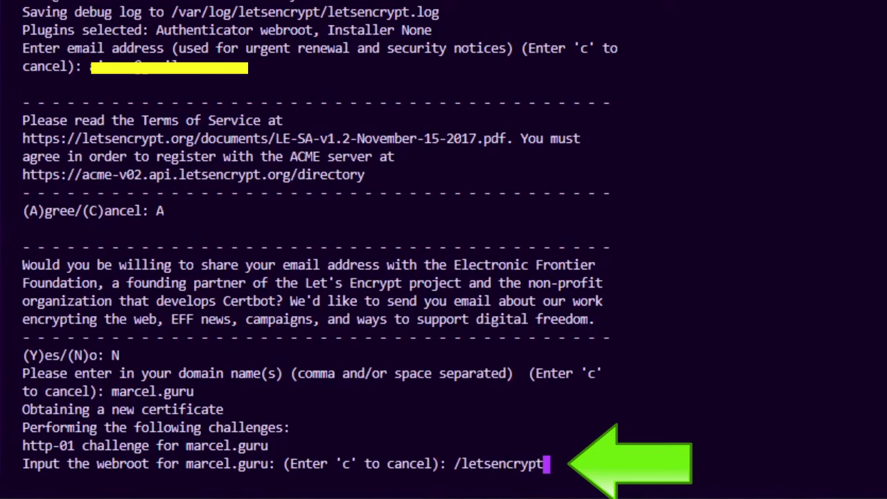
{"action": "key", "text": "Return"}
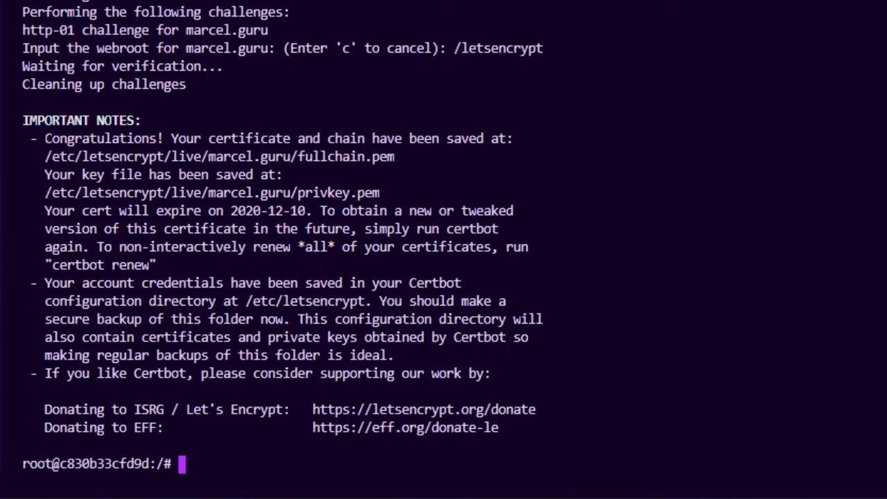
- Examine certbot's important notes for the result and the path where the certificate chain is saved
{"action": "left_click_drag", "start_coordinate": [77, 139], "coordinate": [506, 139]}
{"action": "left_click", "coordinate": [151, 174]}
{"action": "left_click_drag", "start_coordinate": [45, 156], "coordinate": [170, 155]}
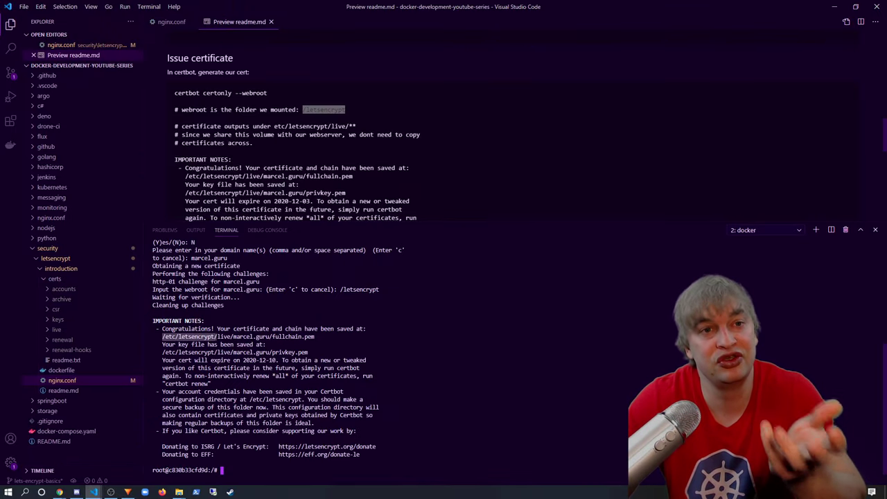
{"action": "key", "text": "Escape"}
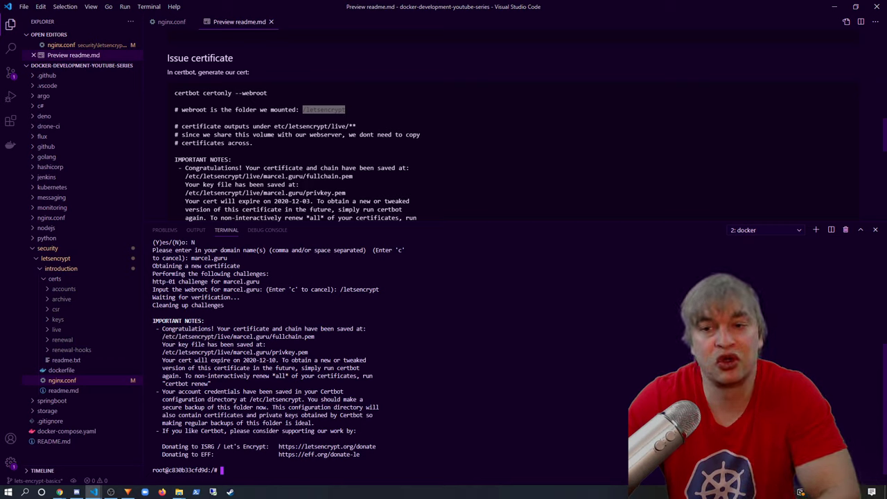
{"action": "left_click_drag", "start_coordinate": [217, 336], "coordinate": [315, 336]}
{"action": "left_click", "coordinate": [273, 337]}
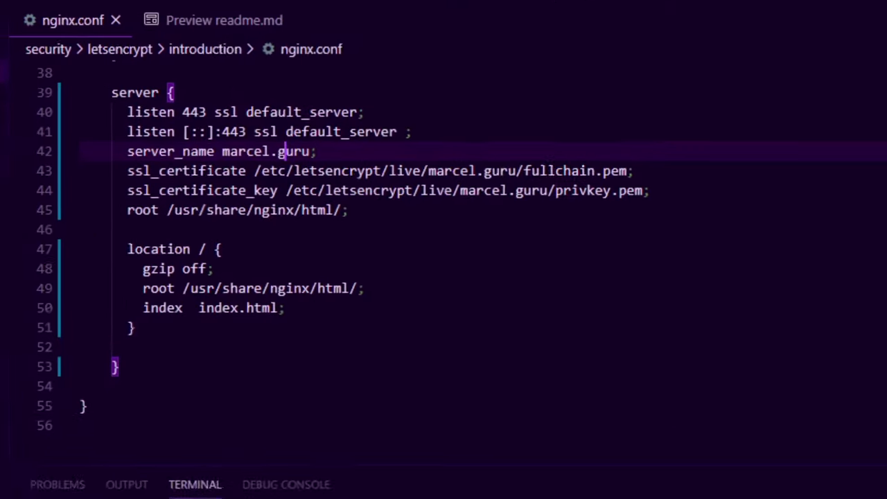
- Review the port 443 server block in nginx.conf, covering the SSL listeners, server name, certificate and key paths, and the default location
{"action": "left_click_drag", "start_coordinate": [107, 95], "coordinate": [115, 377]}
{"action": "left_click", "coordinate": [183, 380]}
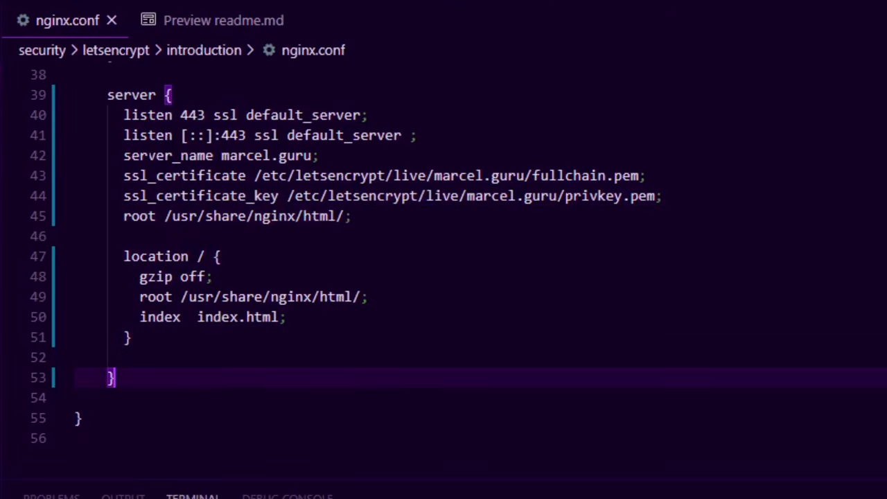
{"action": "left_click_drag", "start_coordinate": [124, 115], "coordinate": [220, 115]}
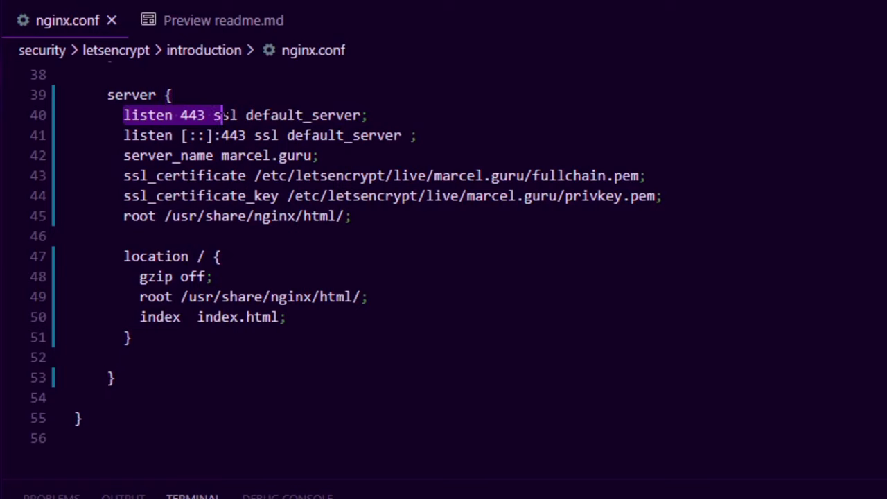
{"action": "left_click", "coordinate": [238, 115]}
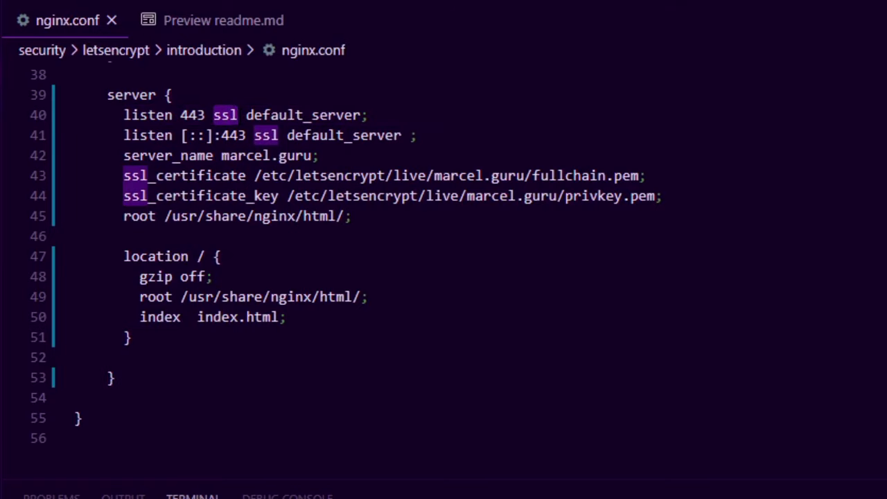
{"action": "left_click_drag", "start_coordinate": [123, 155], "coordinate": [312, 155]}
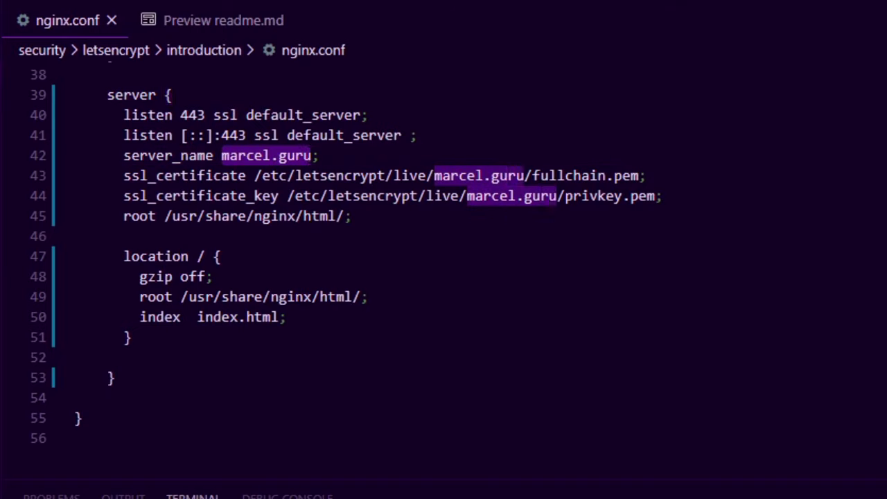
{"action": "left_click_drag", "start_coordinate": [123, 175], "coordinate": [663, 196]}
{"action": "left_click_drag", "start_coordinate": [524, 175], "coordinate": [646, 176]}
{"action": "left_click_drag", "start_coordinate": [524, 196], "coordinate": [655, 196]}
{"action": "left_click_drag", "start_coordinate": [122, 256], "coordinate": [133, 337]}
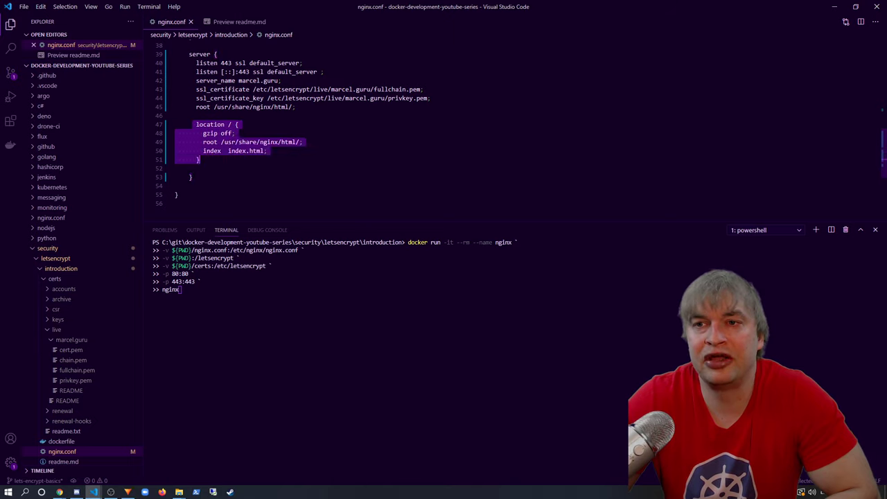
{"action": "left_click", "coordinate": [199, 159]}
{"action": "left_click_drag", "start_coordinate": [200, 151], "coordinate": [268, 150]}
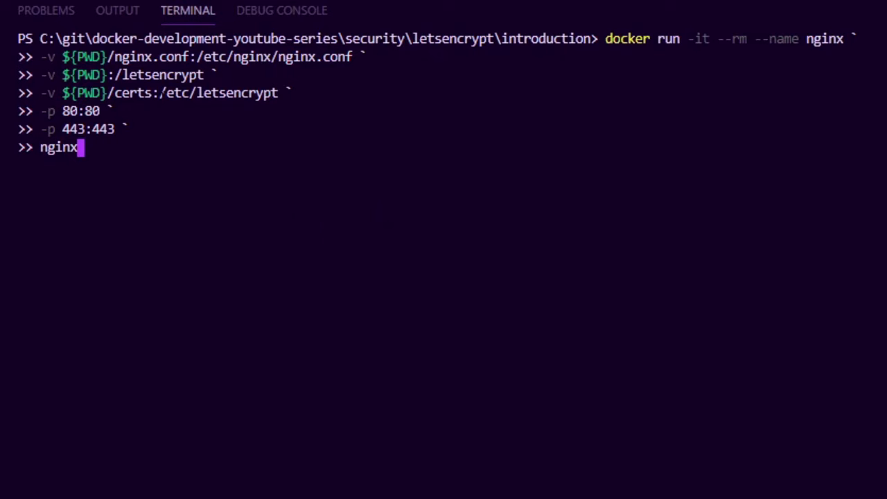
- Start the NGINX container again with the same docker run command and, in Chrome, check the connection security details of marcel.guru
{"action": "key", "text": "Return"}
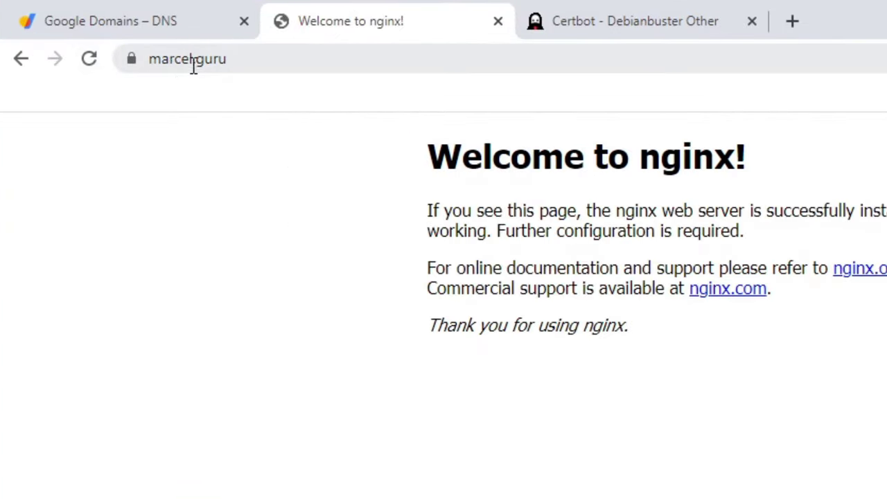
{"action": "left_click", "coordinate": [132, 60]}
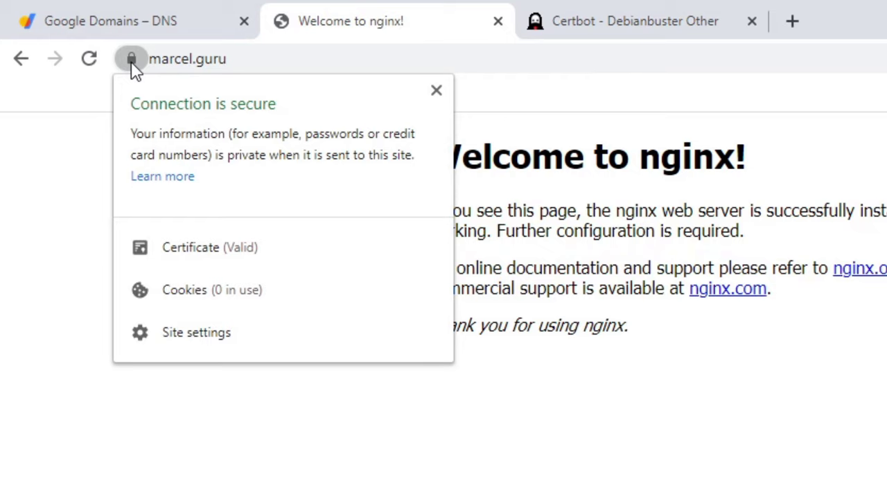